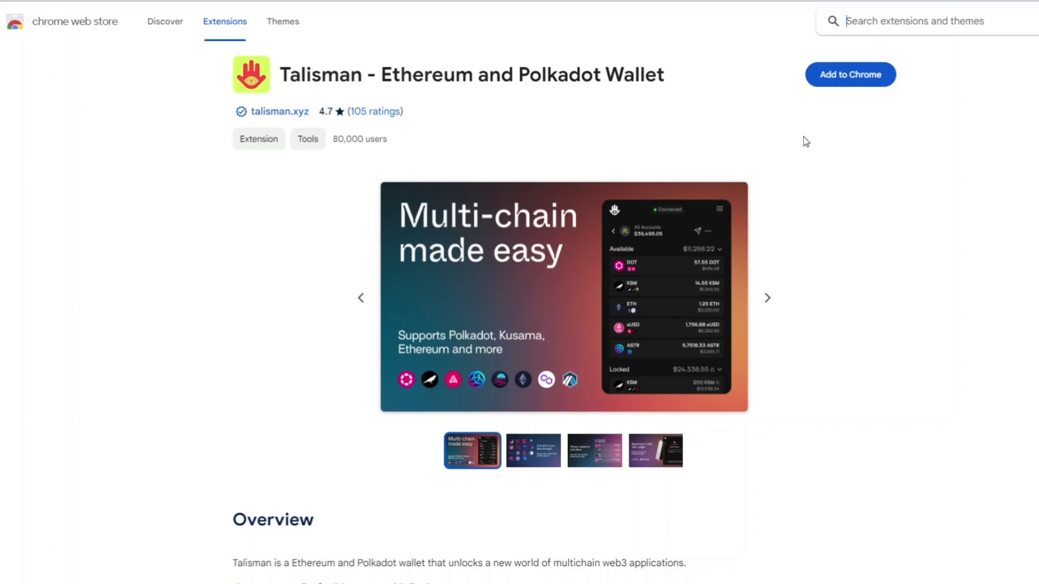
Step: Add the Talisman wallet extension to Chrome and confirm the installation
click(840, 80)
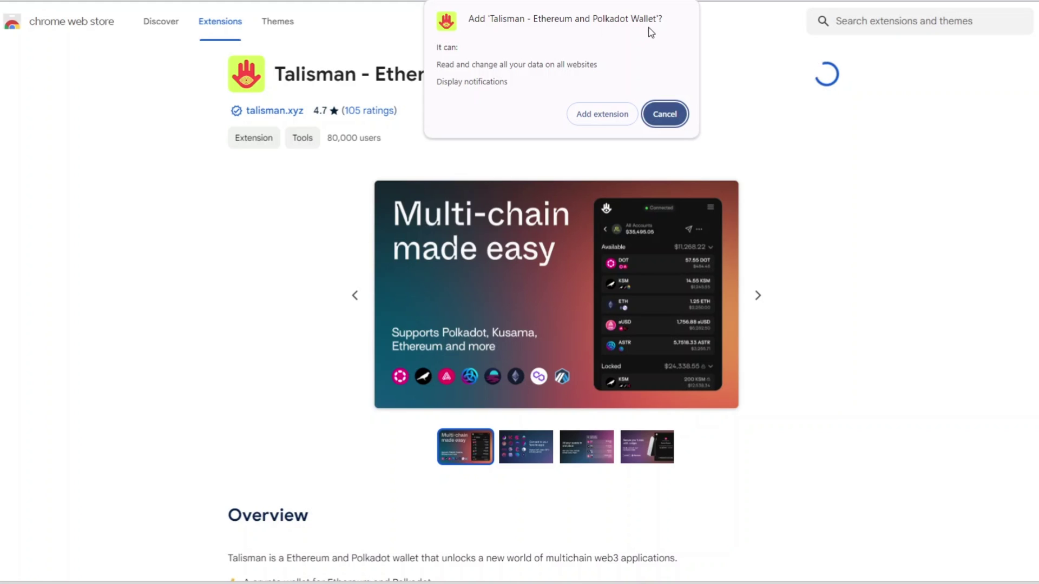
click(602, 114)
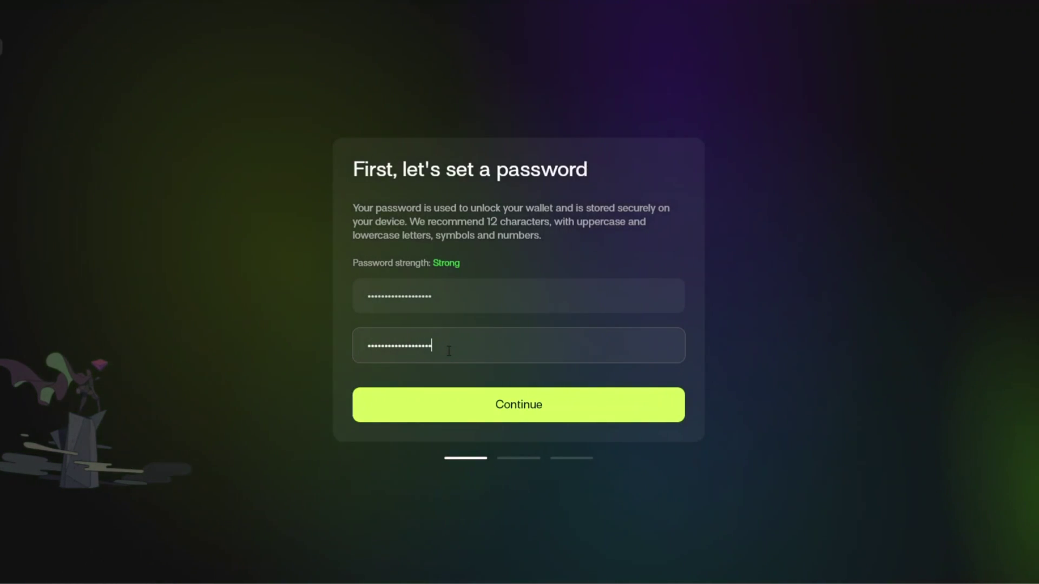
Step: Submit the new wallet password and decline sharing anonymous usage data
click(531, 413)
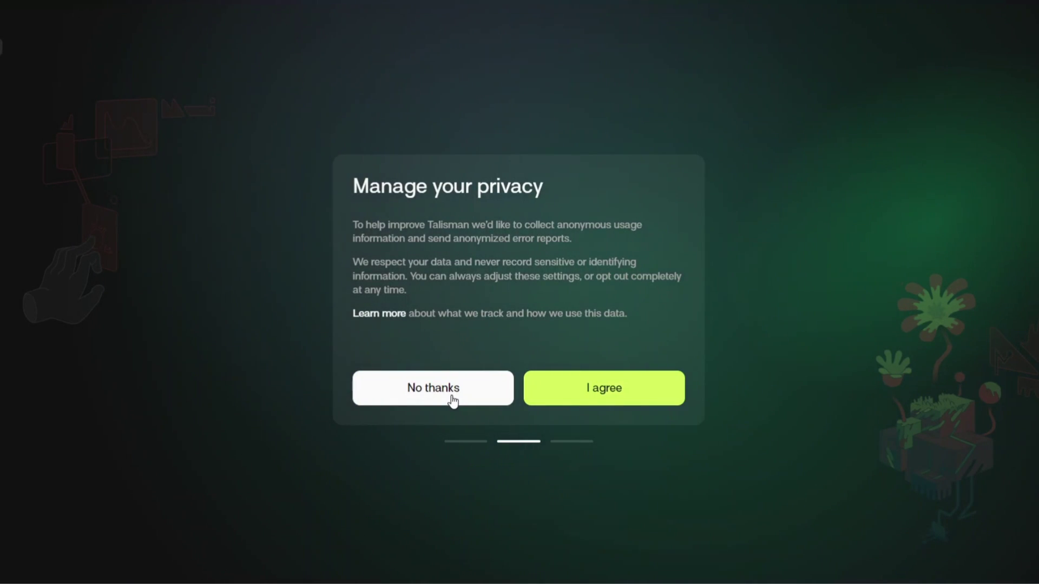
click(453, 401)
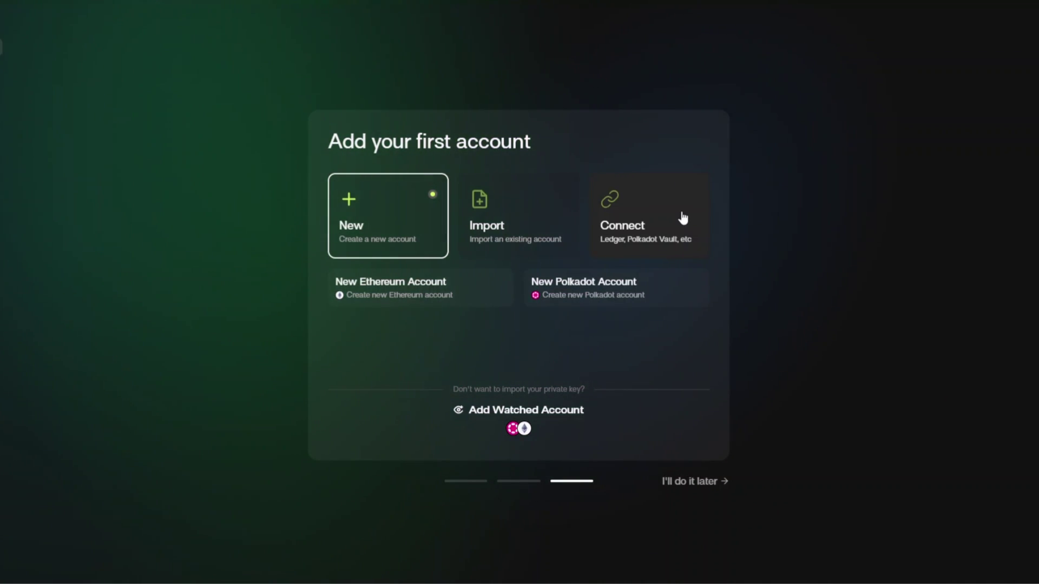
Step: Create a new Polkadot account named 'Bigjuicep'
click(618, 295)
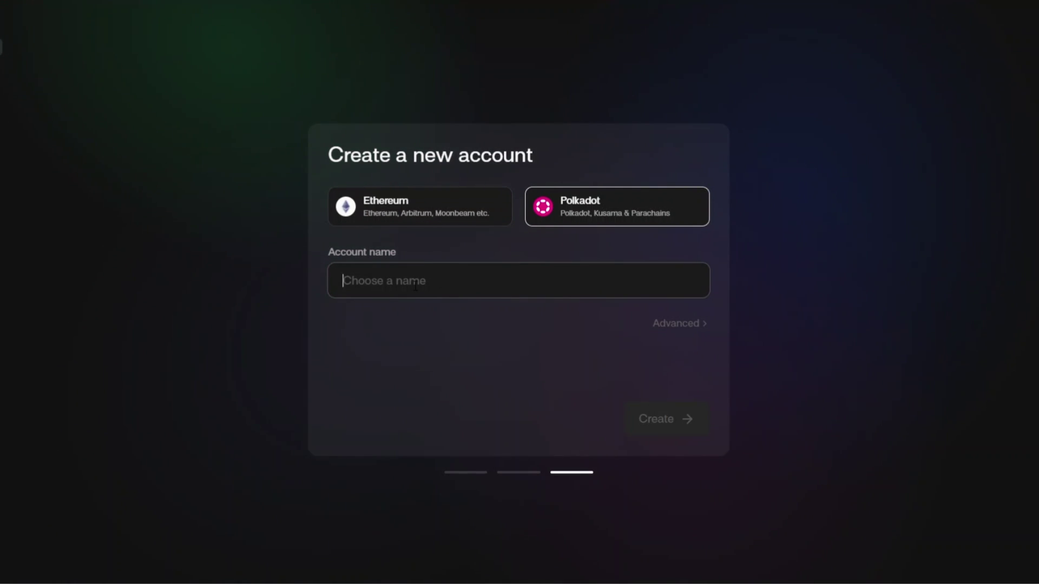
text(Bigl)
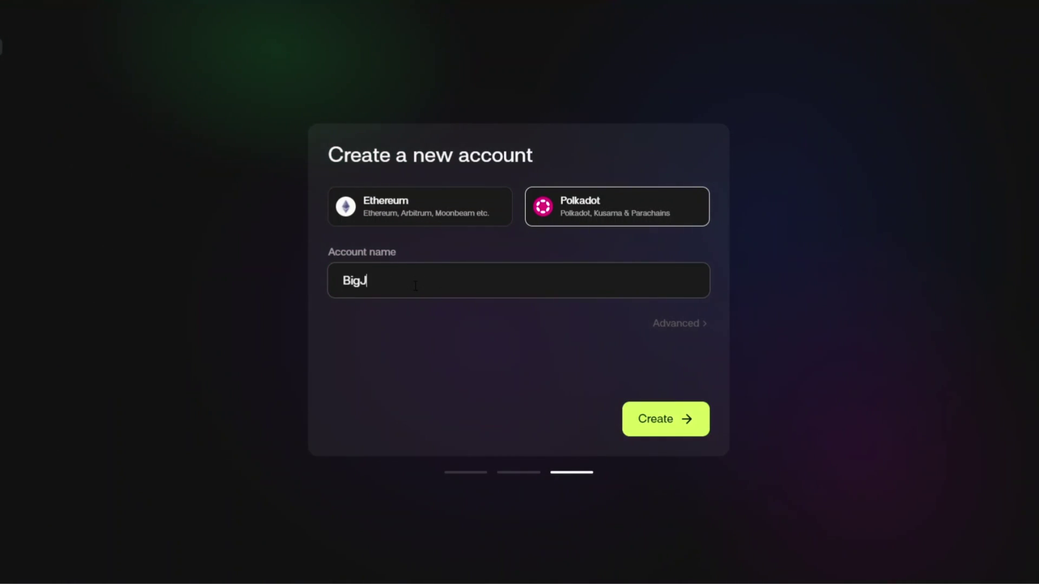
key(BackSpace)
text(juicep)
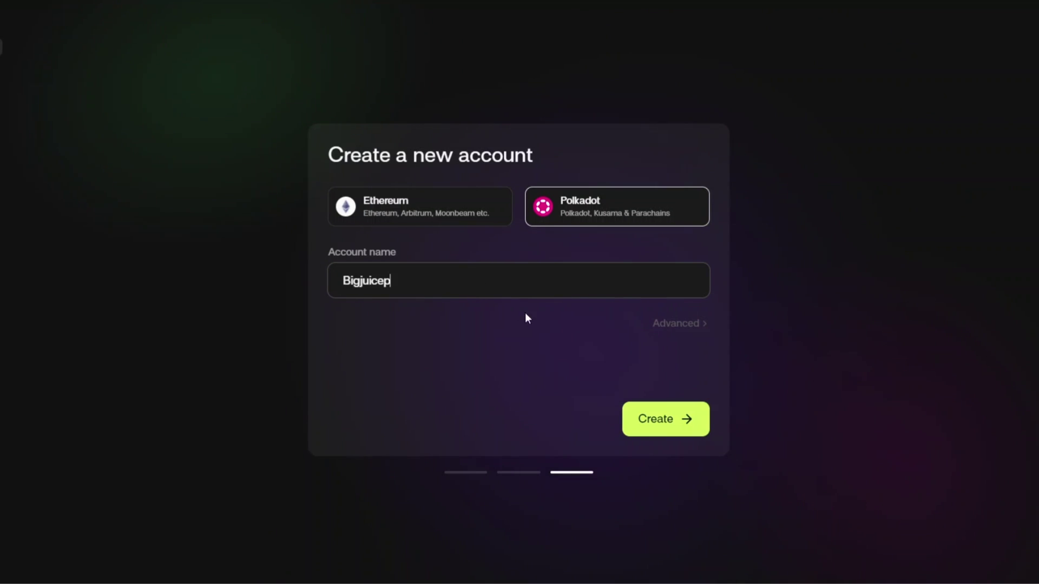
click(675, 429)
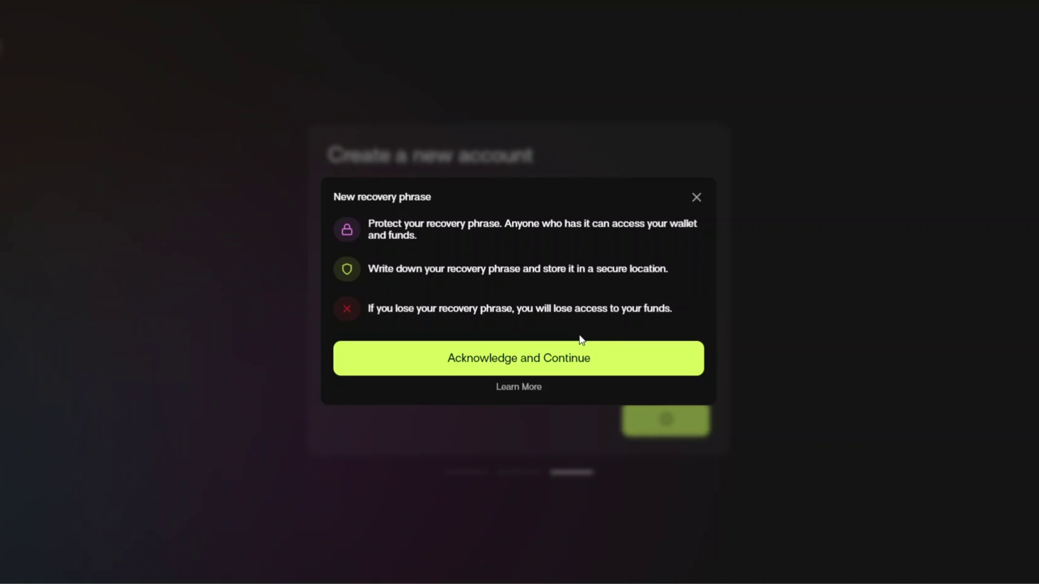
Step: Accept the recovery phrase warnings and switch to a 24-word recovery phrase
click(592, 364)
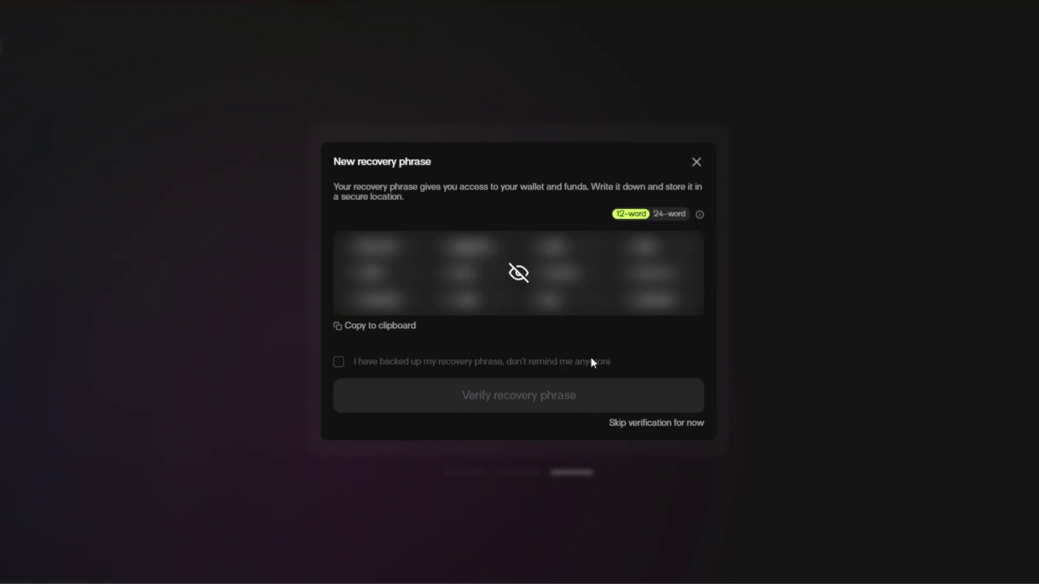
click(661, 216)
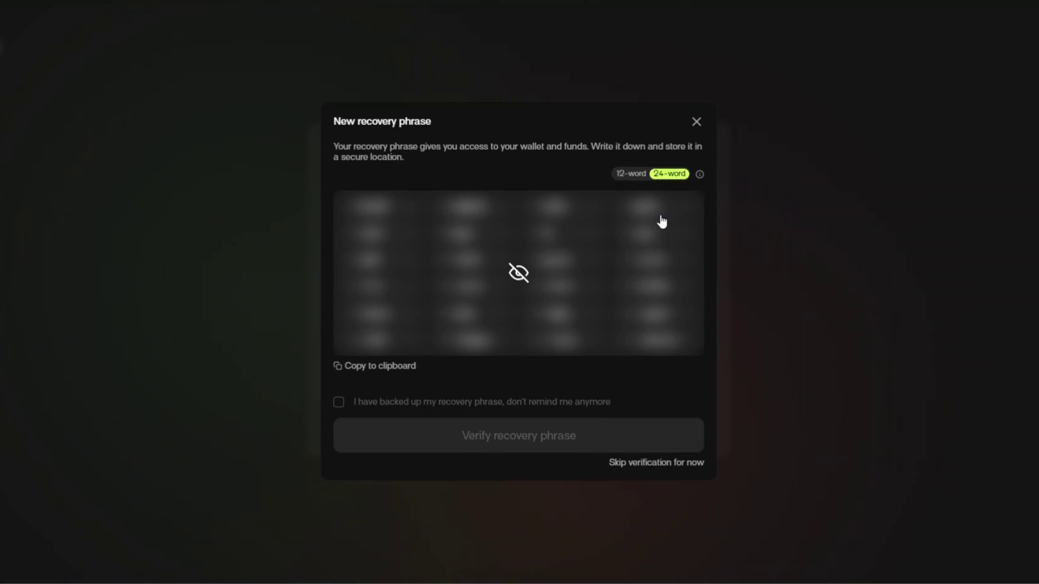
Step: Switch back to 12 words, confirm the phrase is backed up, and complete verification
click(637, 177)
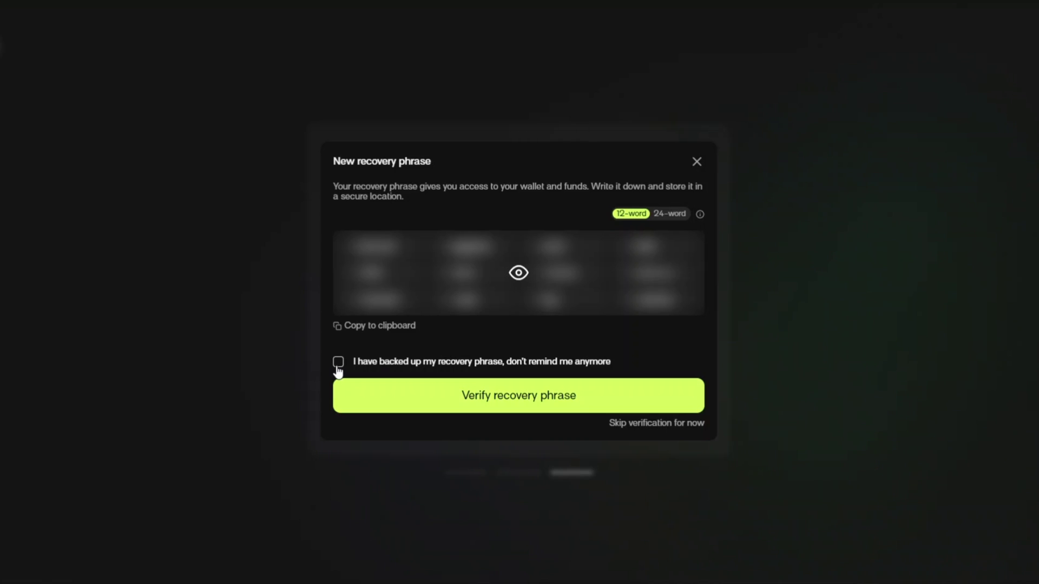
click(338, 365)
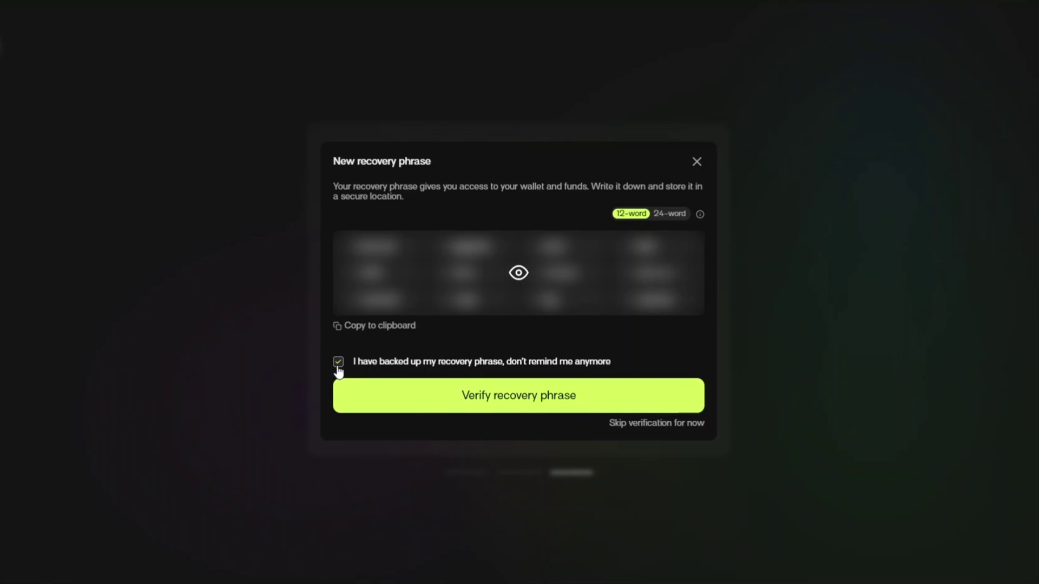
click(466, 401)
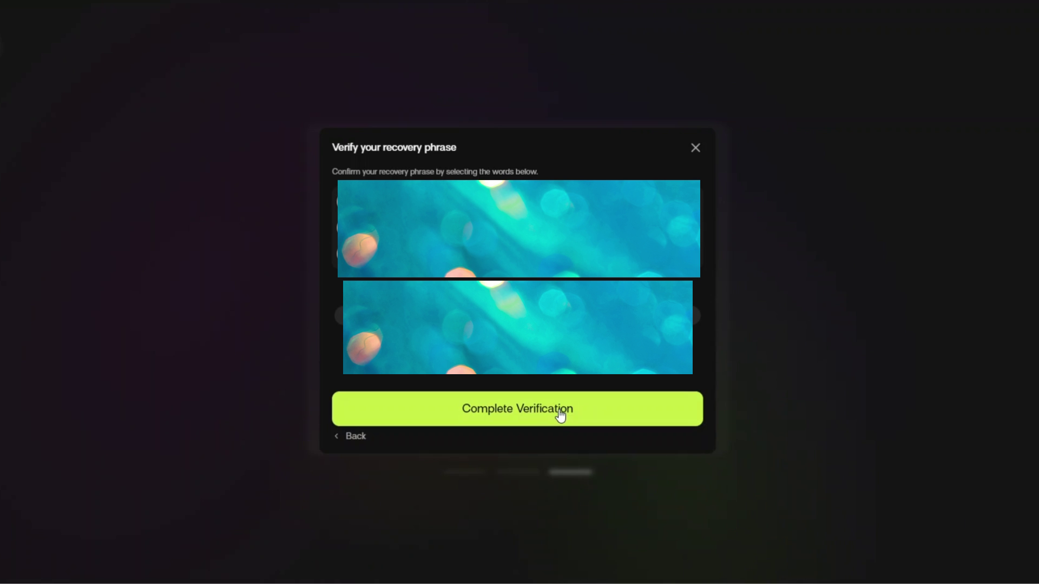
click(560, 415)
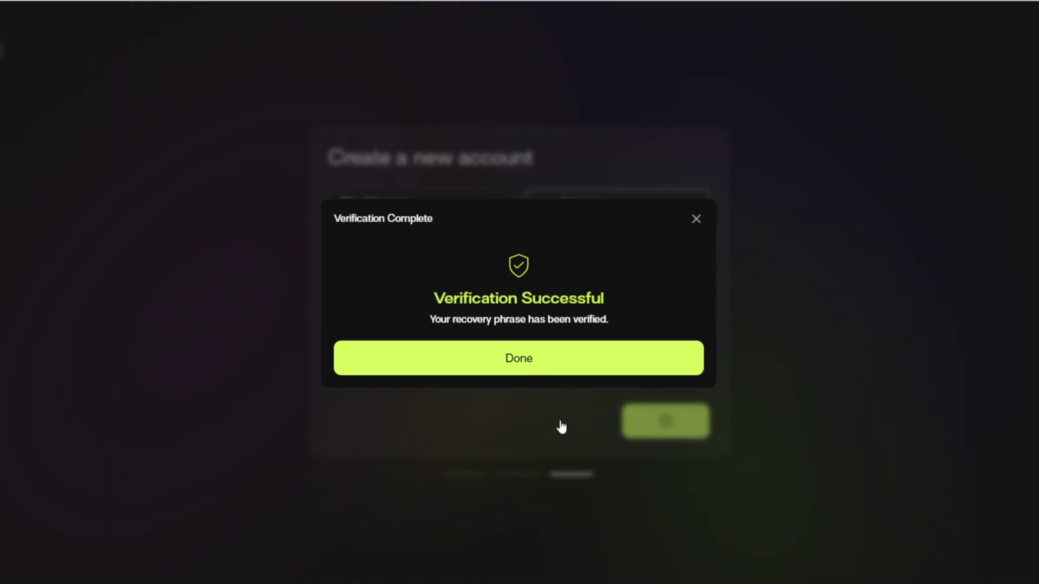
click(538, 363)
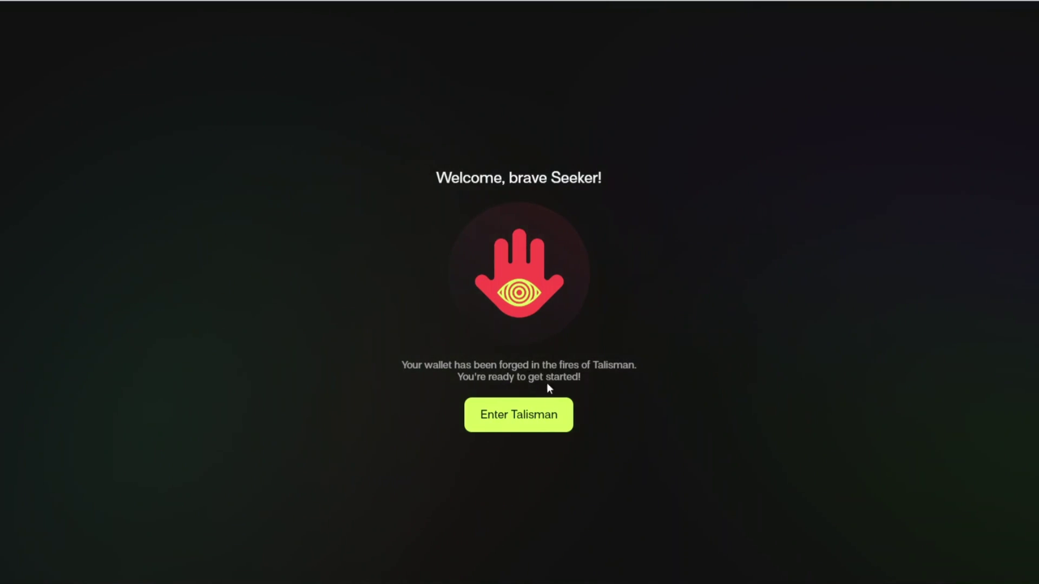
Step: Enter the dashboard, select the new Polkadot account, and open the Send window
click(544, 423)
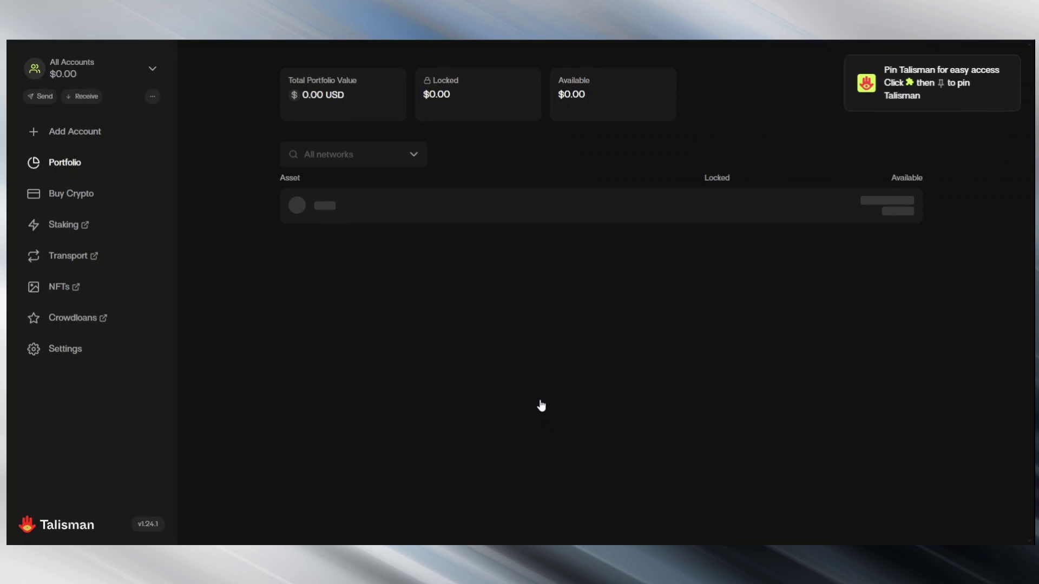
click(152, 71)
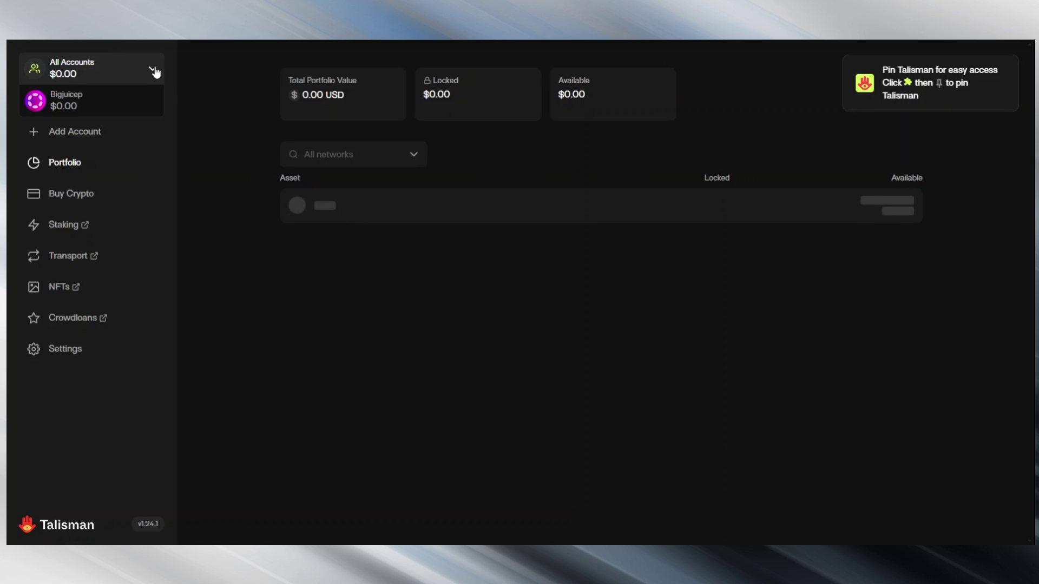
click(122, 105)
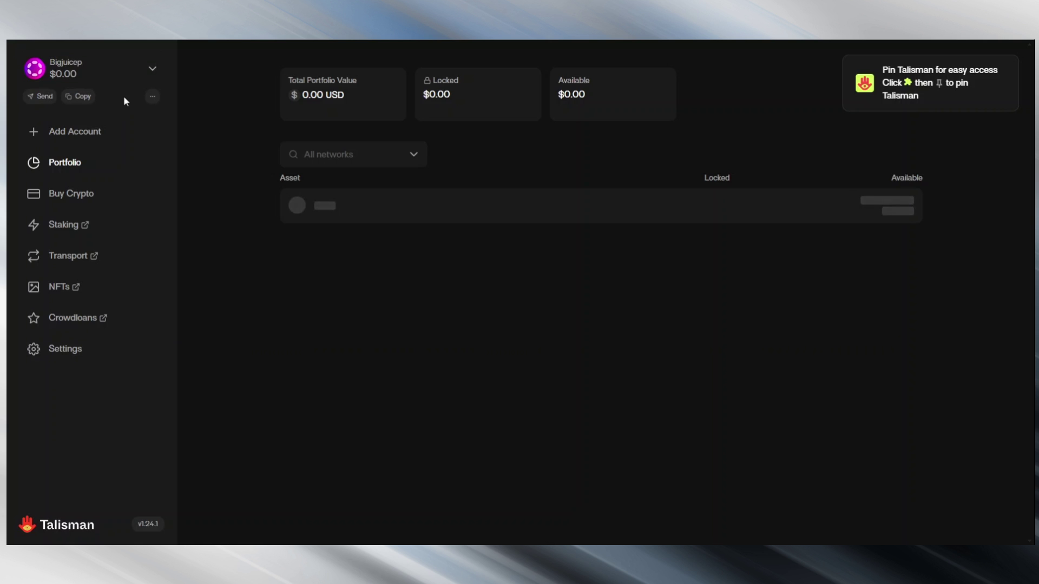
click(46, 97)
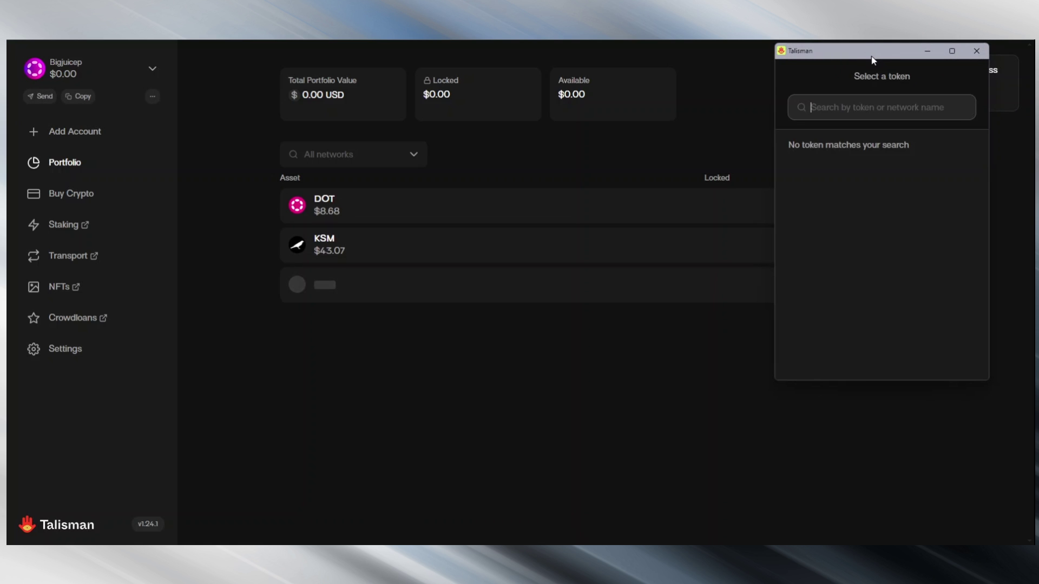
Step: Close the token picker, search networks for 'pol', and view the Polkadot address QR code
click(975, 57)
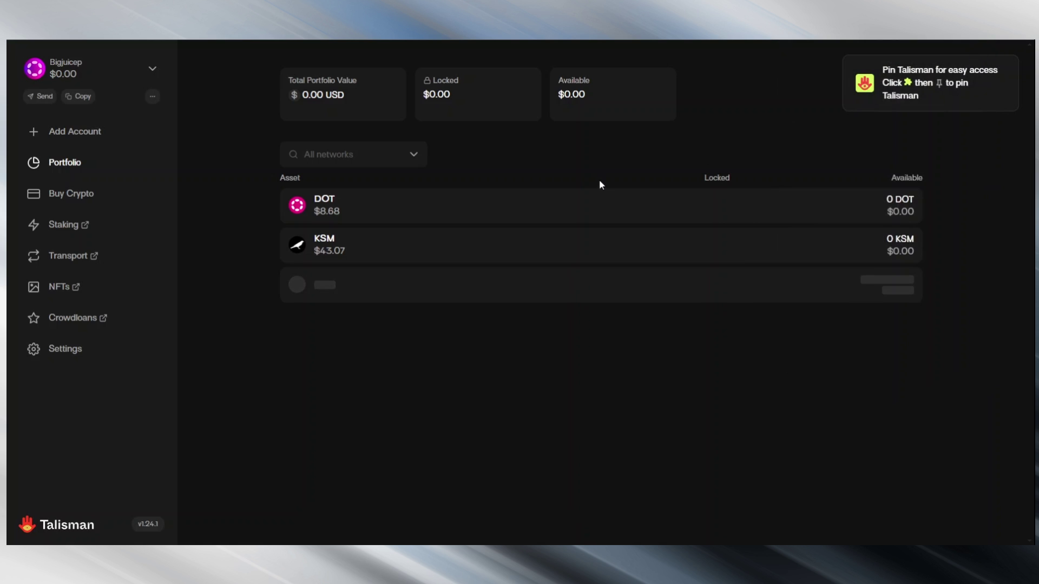
click(83, 98)
text(pol)
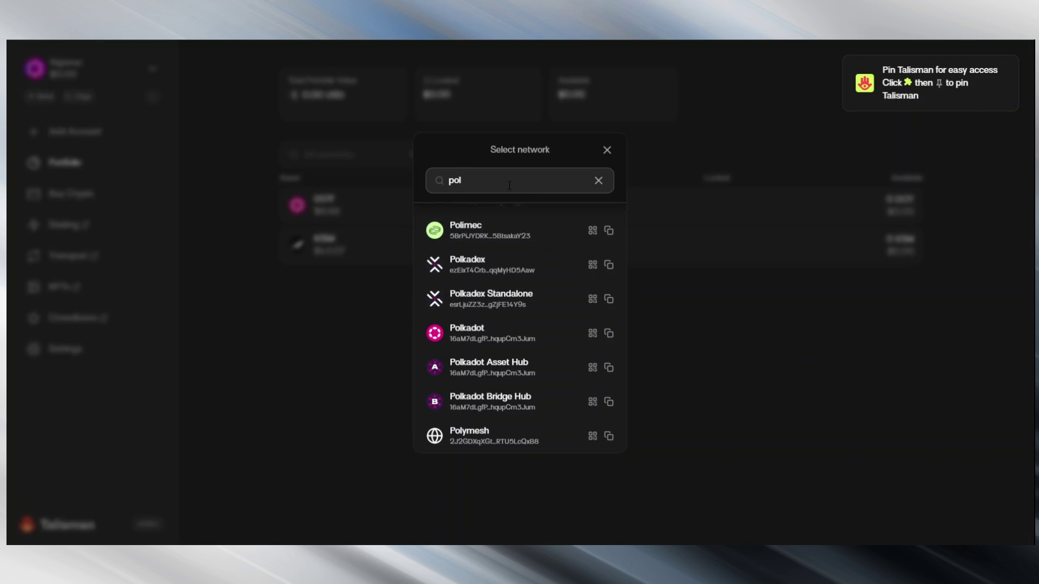
key(BackSpace)
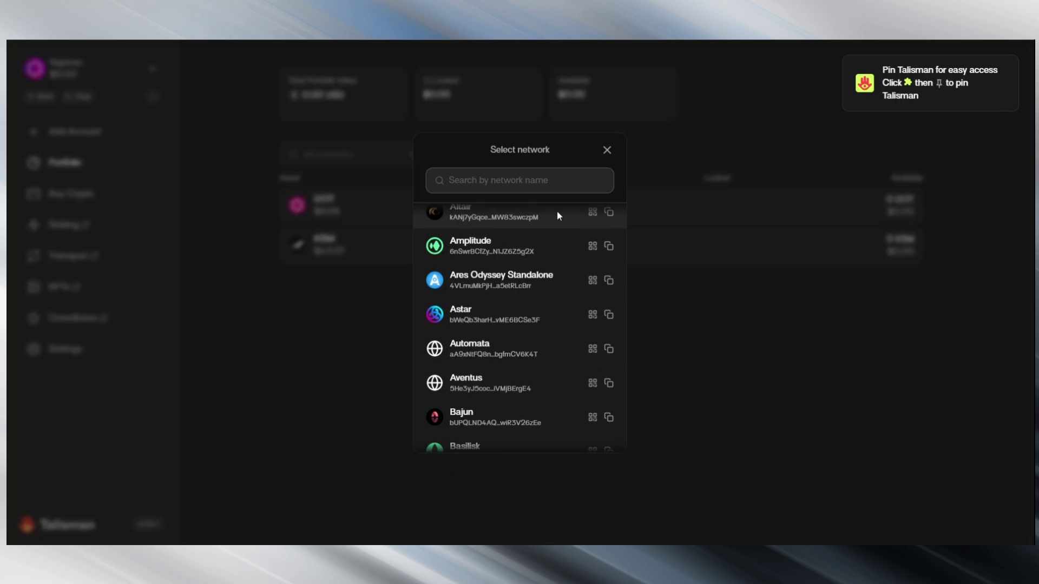
scroll(569, 223, down, 2)
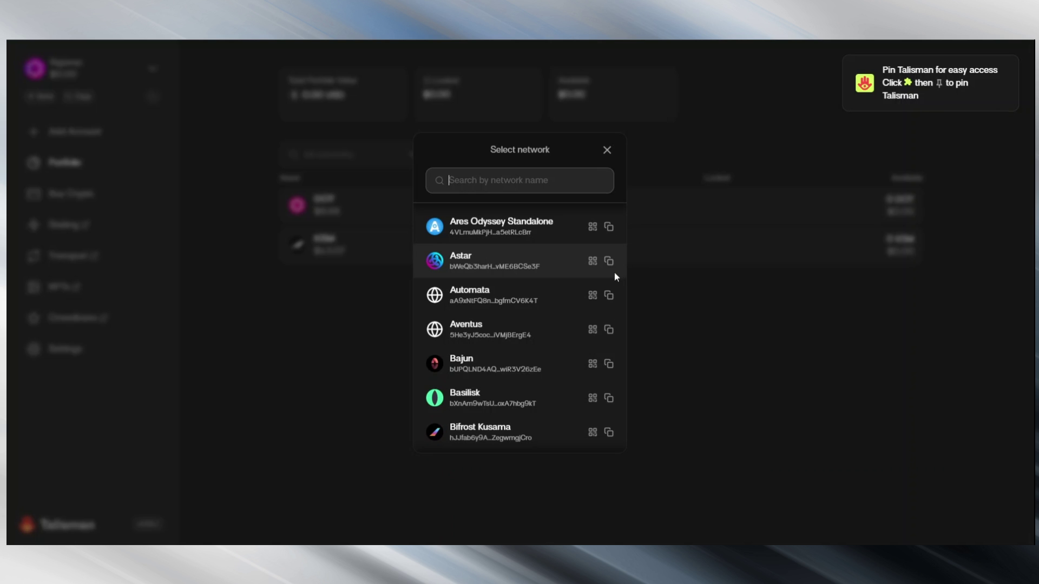
scroll(583, 389, up, 3)
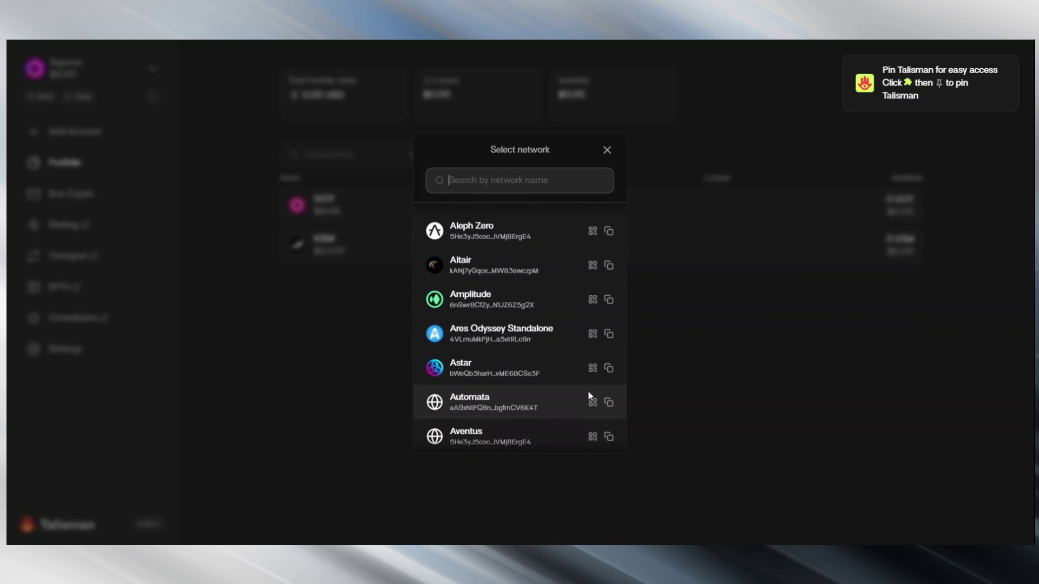
scroll(589, 391, down, 6)
scroll(597, 397, down, 4)
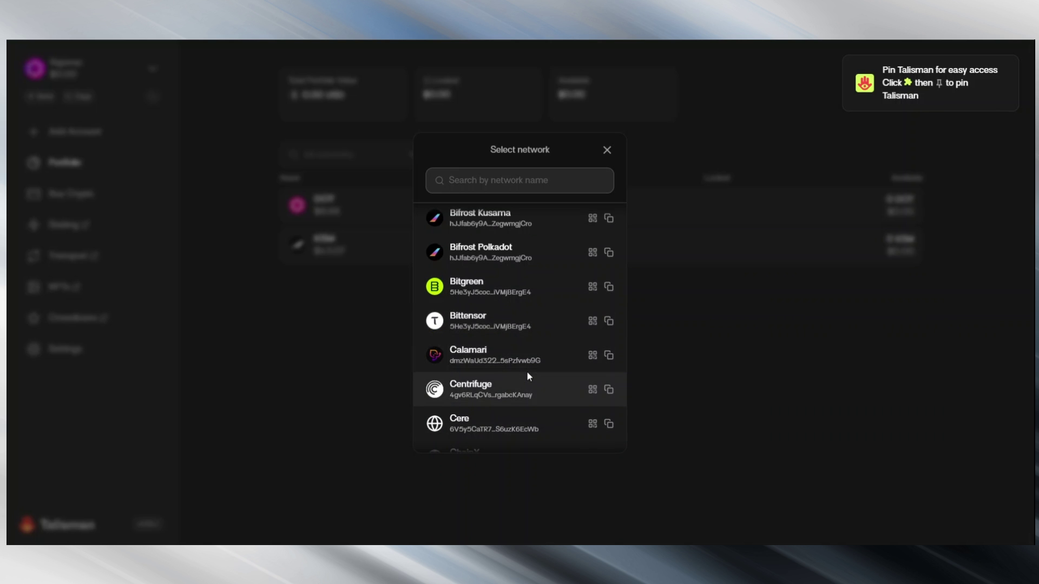
scroll(564, 399, down, 4)
scroll(565, 402, up, 5)
scroll(565, 402, down, 1)
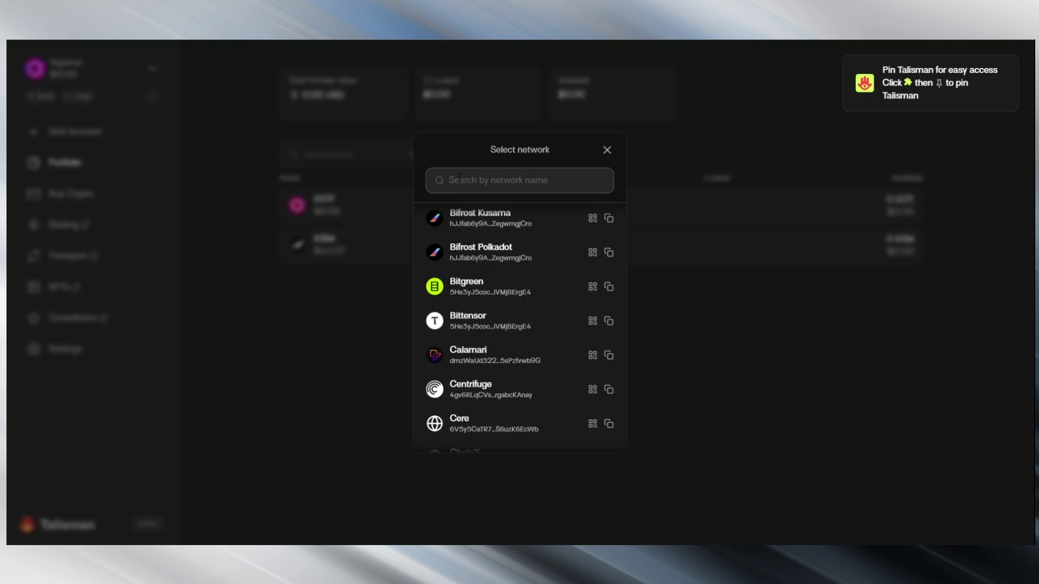
text(pol)
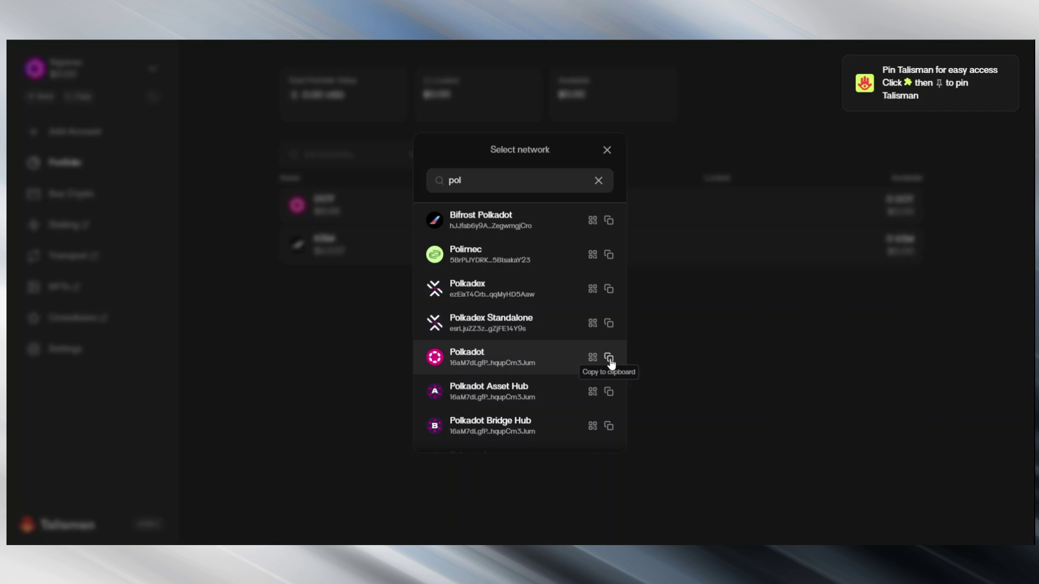
click(592, 358)
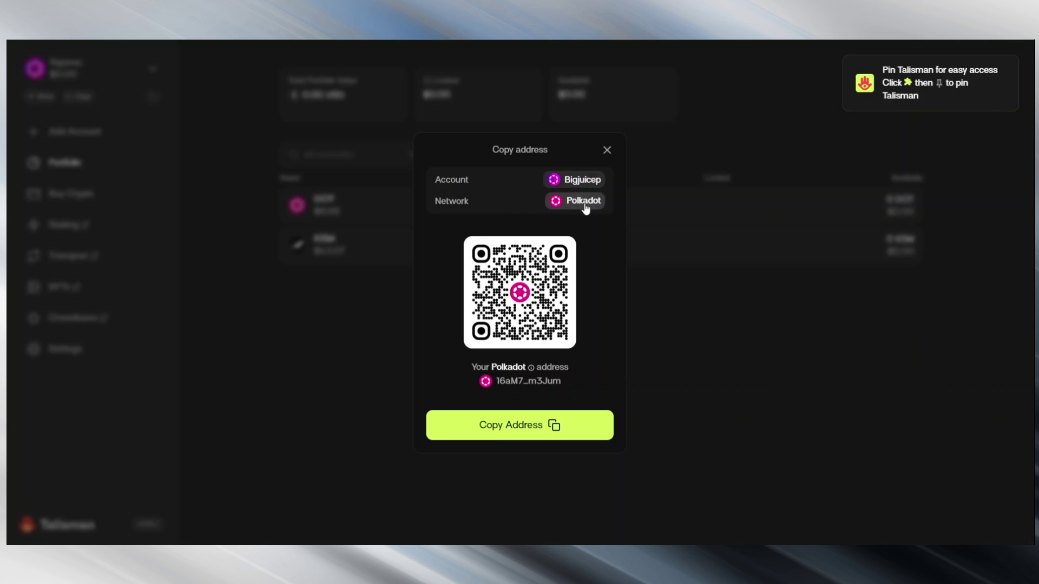
click(607, 151)
Step: Copy the account's Acala address, then view and close its QR code
click(90, 102)
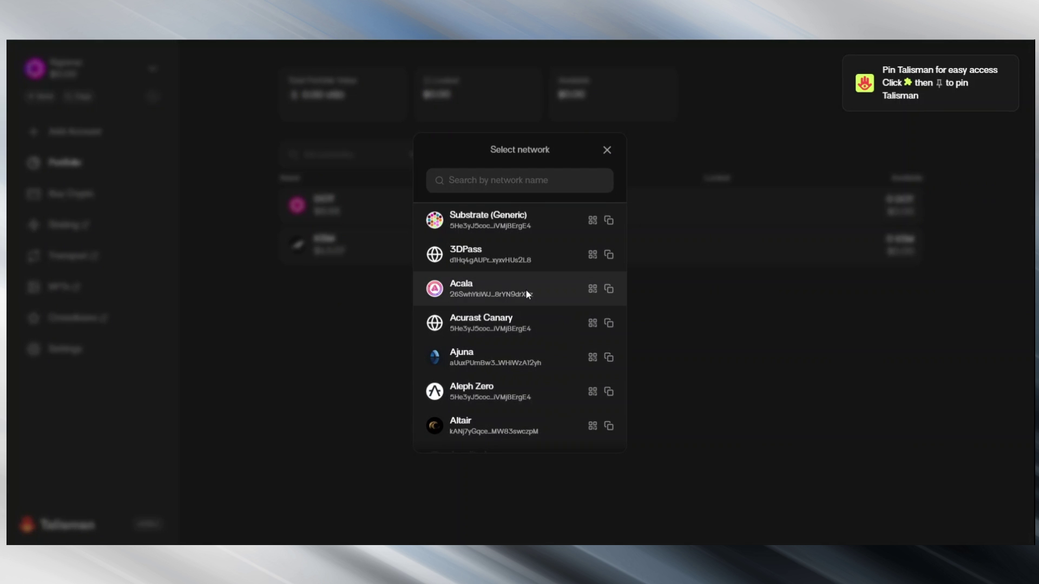
click(608, 290)
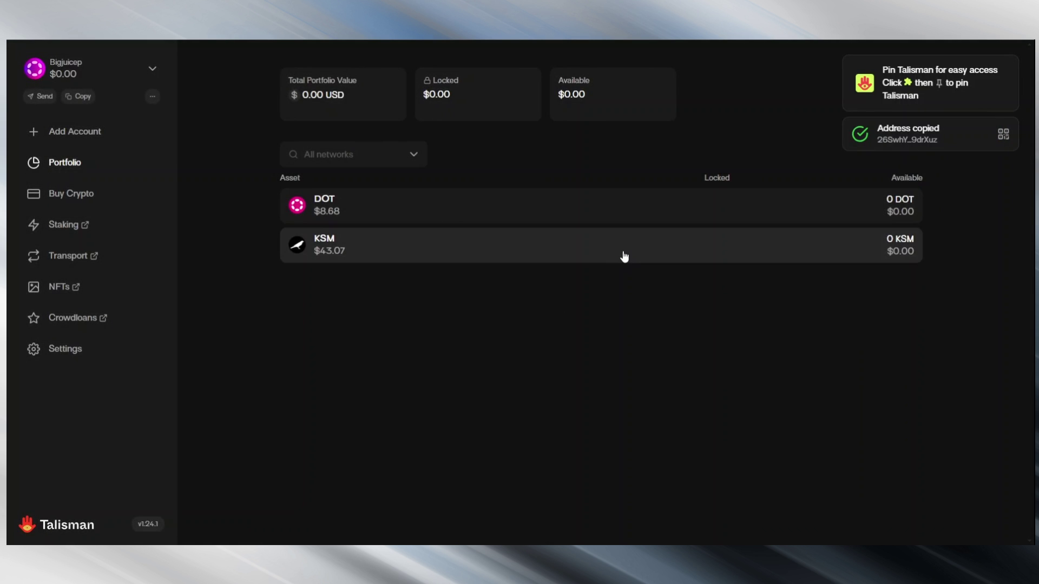
click(88, 99)
click(593, 289)
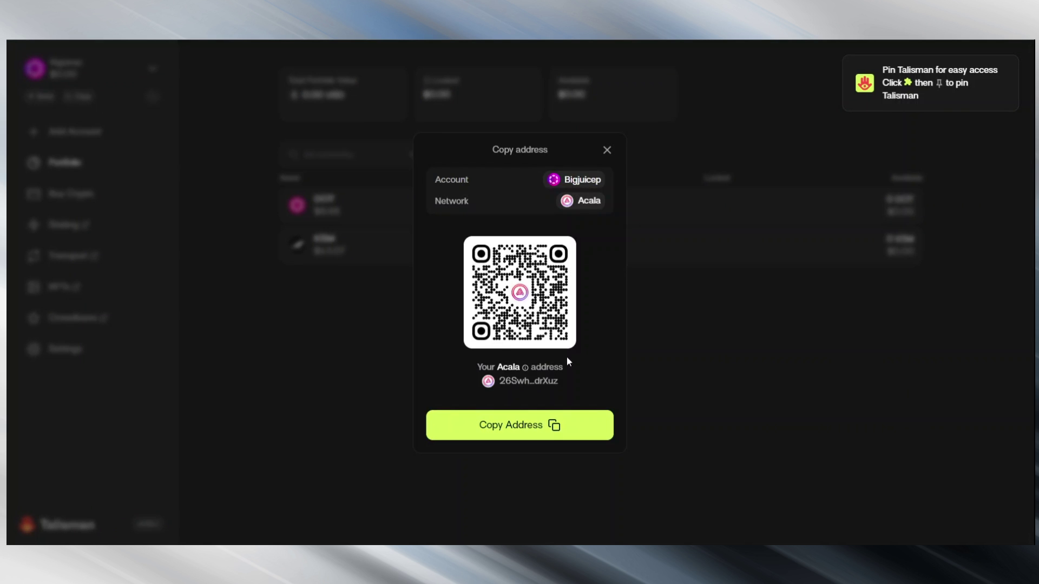
click(607, 153)
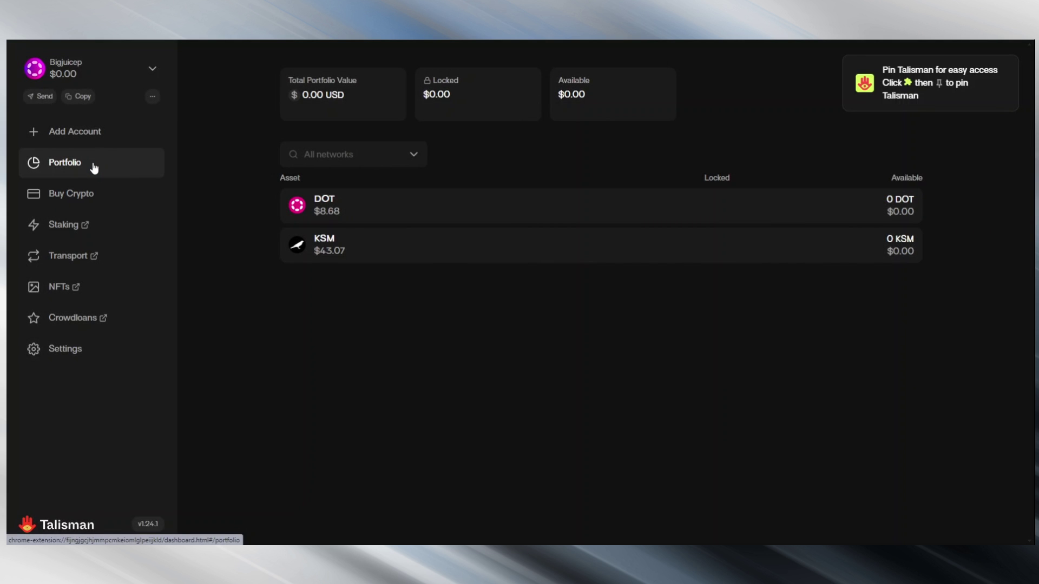
click(108, 135)
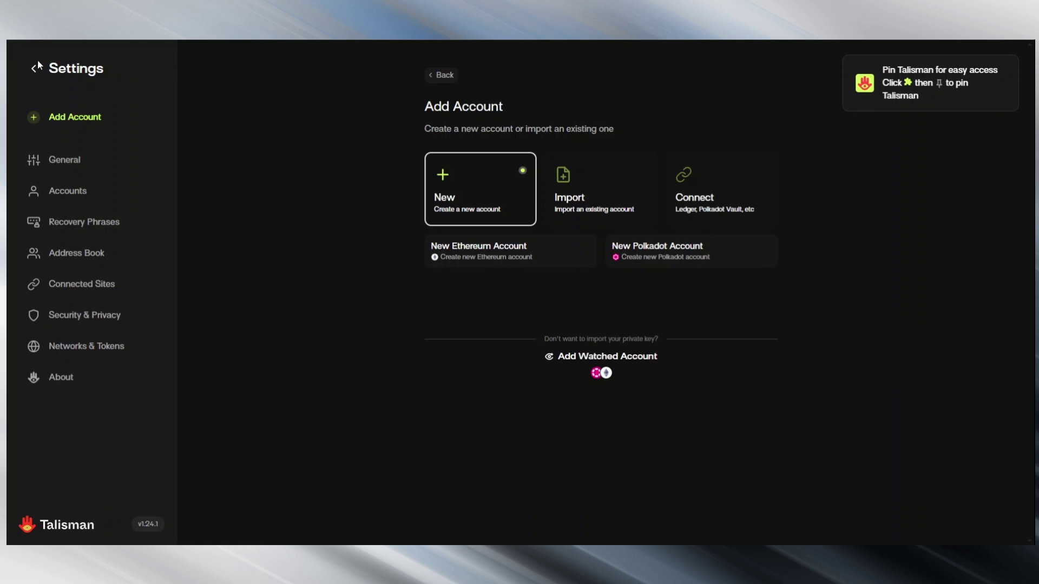
click(83, 159)
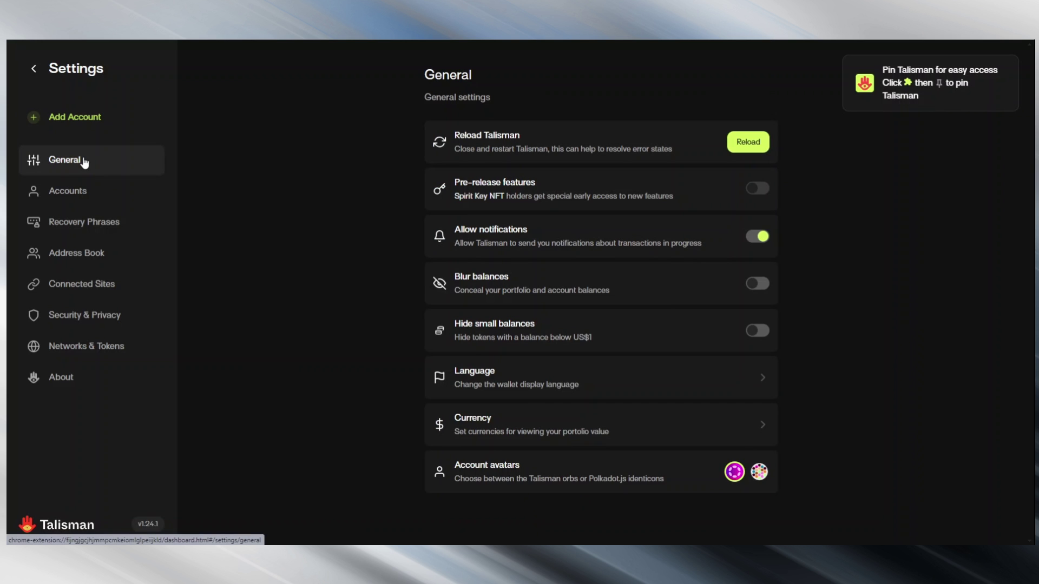
click(33, 68)
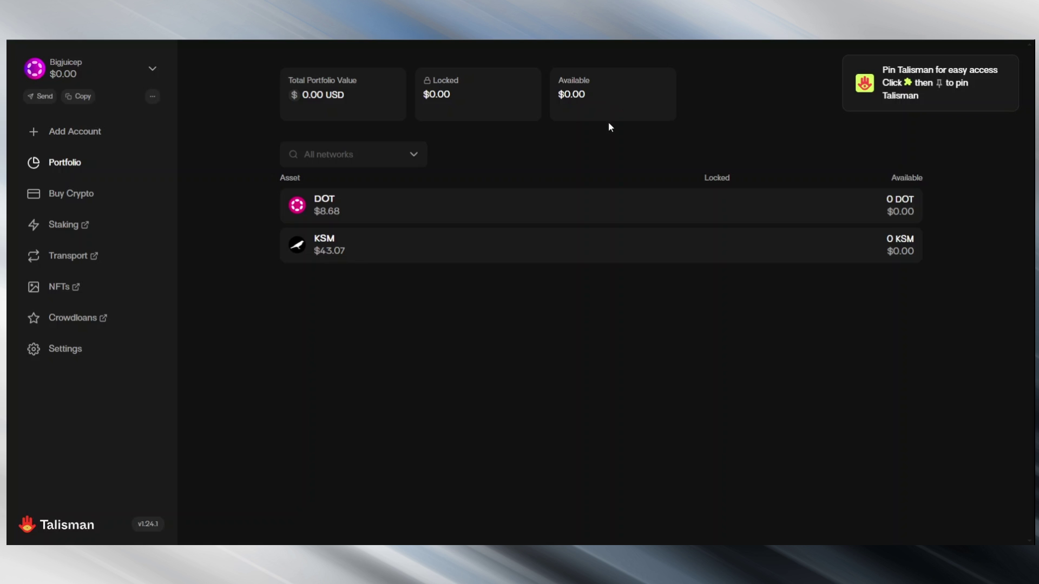
click(74, 196)
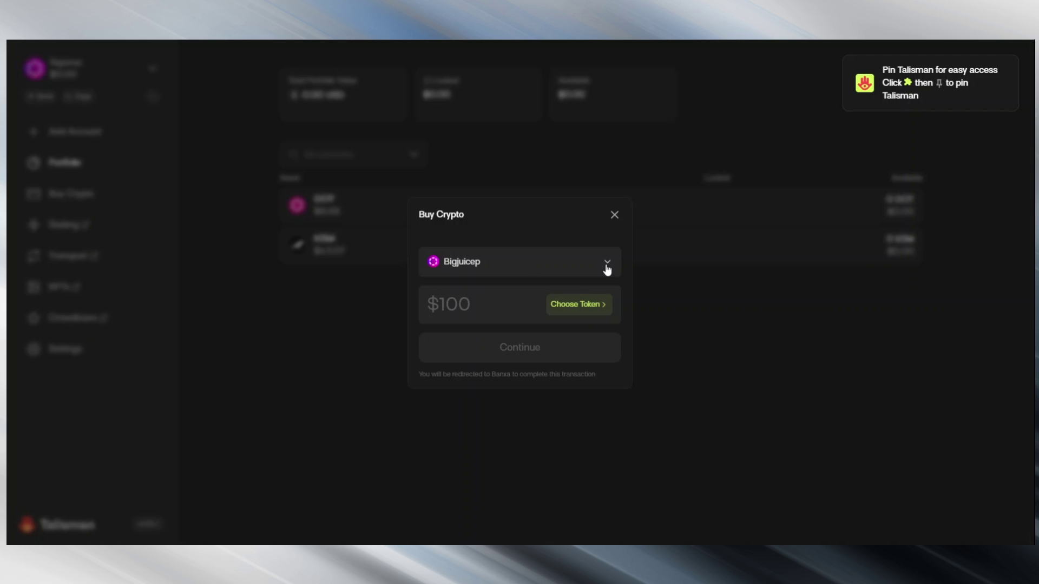
click(586, 307)
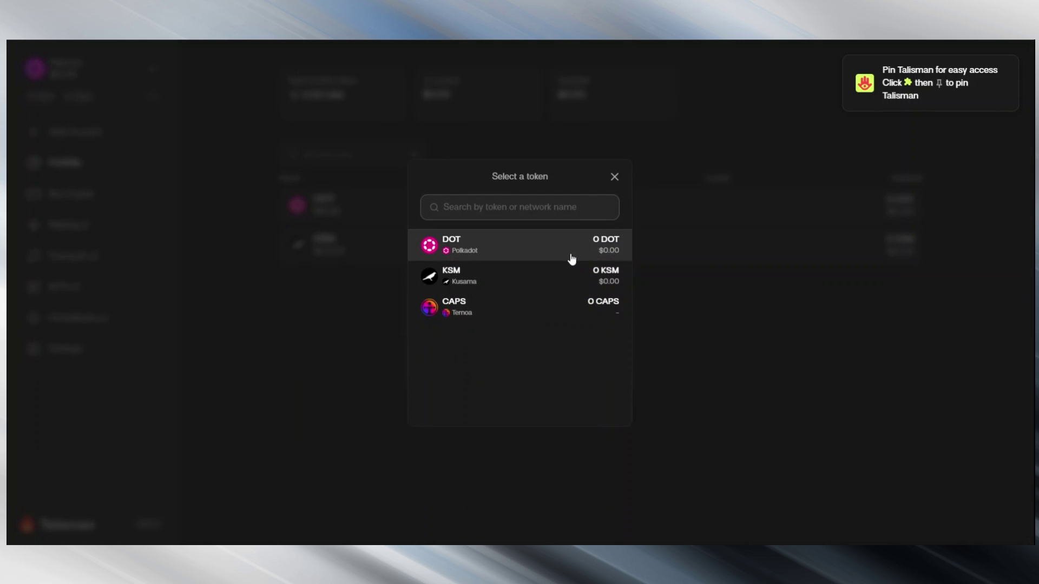
click(571, 258)
click(590, 301)
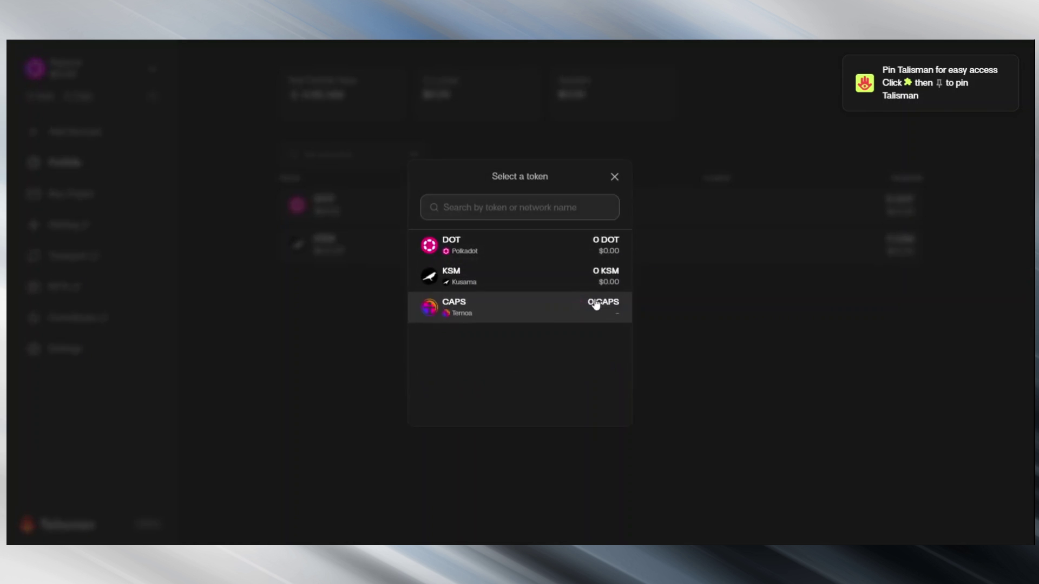
click(530, 254)
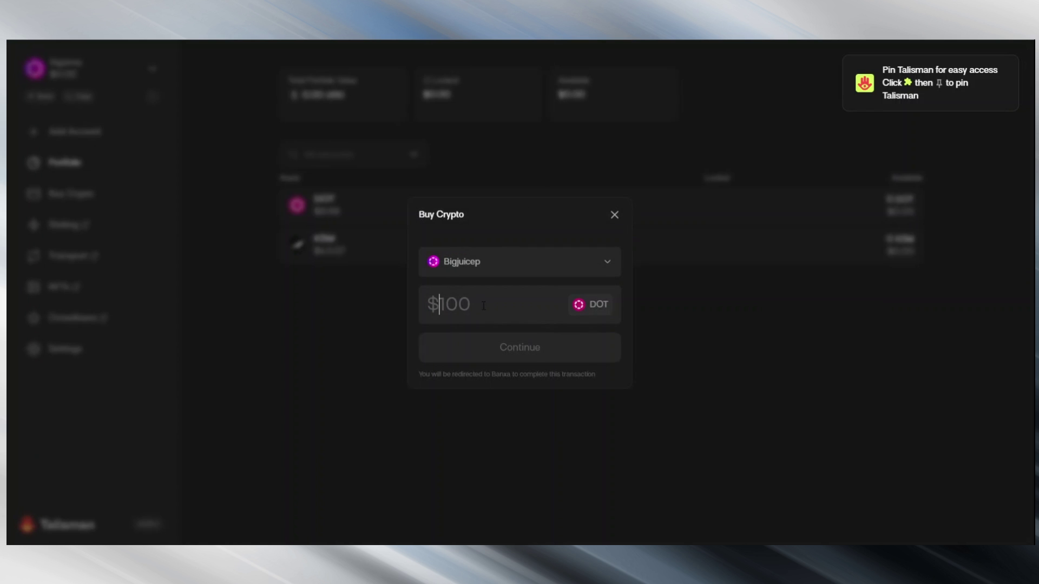
text(1000)
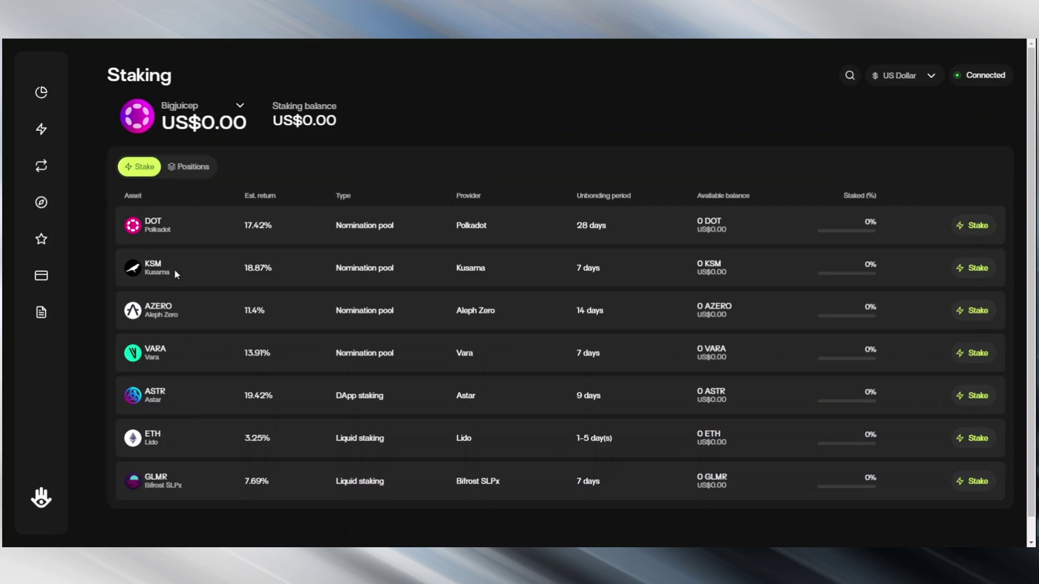
Step: Check the Positions tab for staked assets, then return to the Stake options list
click(201, 168)
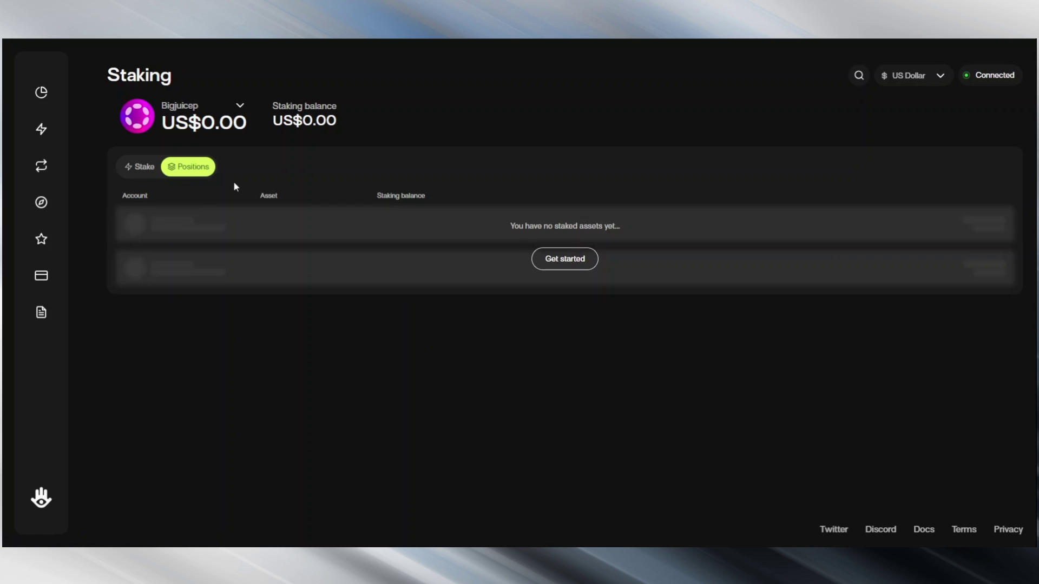
click(143, 168)
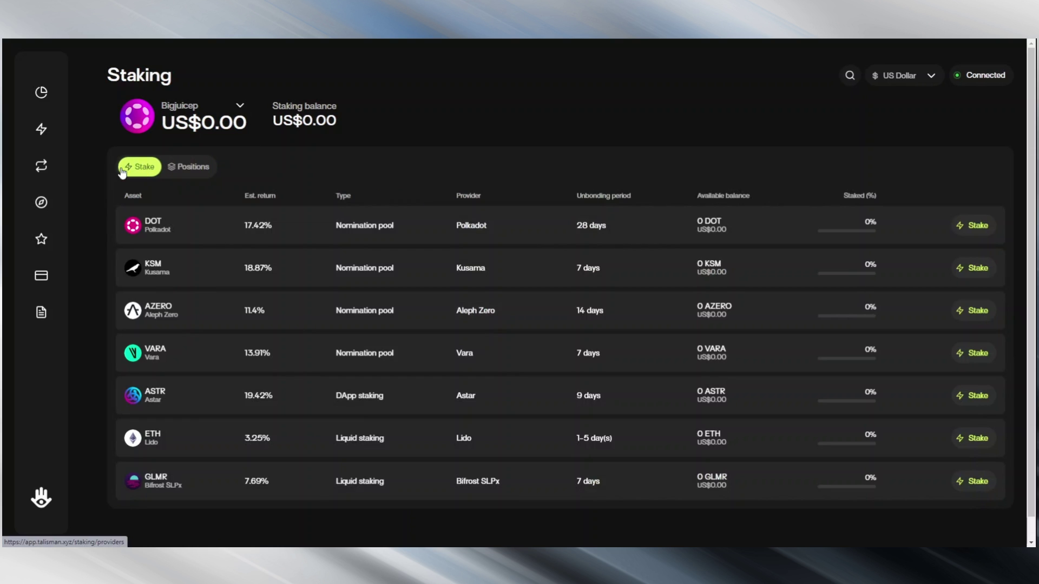
Step: On the Transport page, set From network to Polkadot and To network to Acala
click(43, 172)
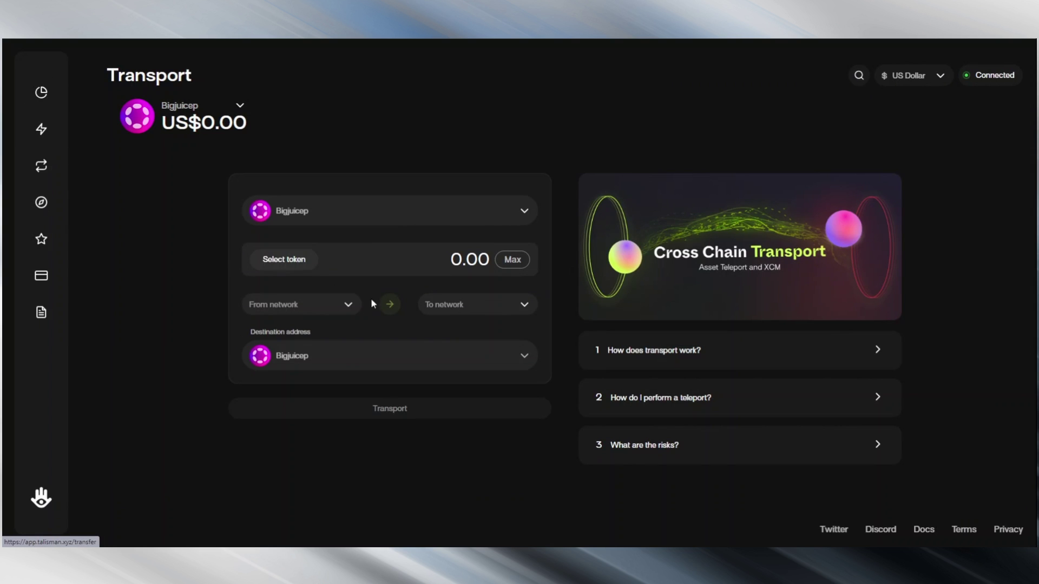
click(345, 306)
click(333, 328)
click(525, 306)
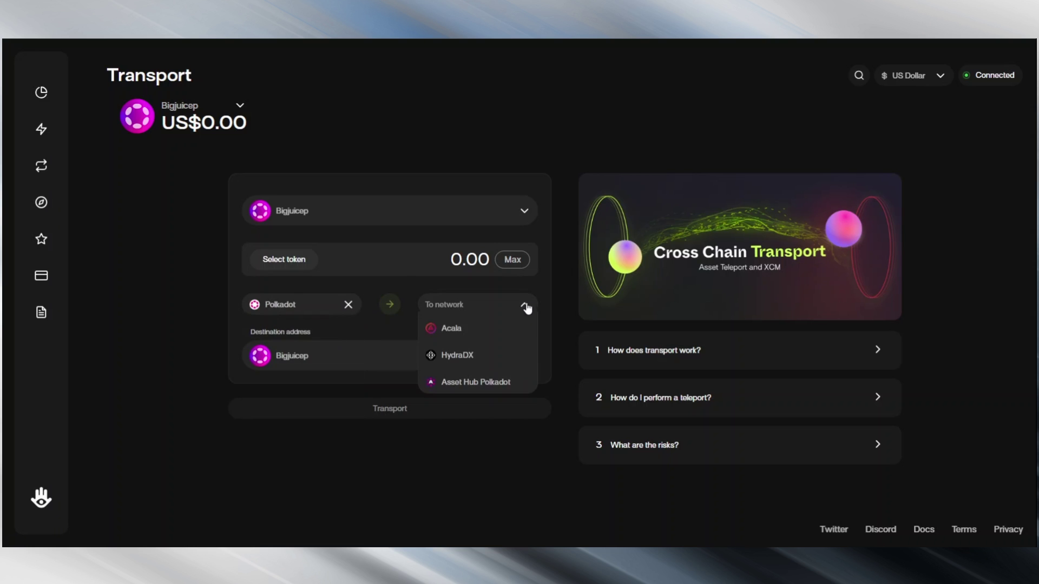
click(493, 336)
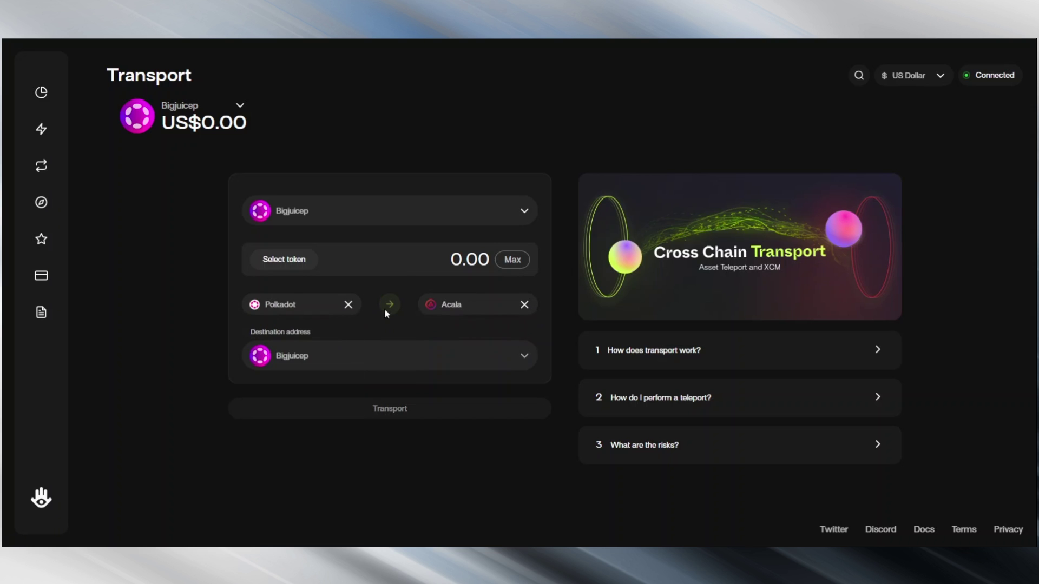
Step: Browse crowdloans with the Winner and Ended filters, then view the History page
click(42, 239)
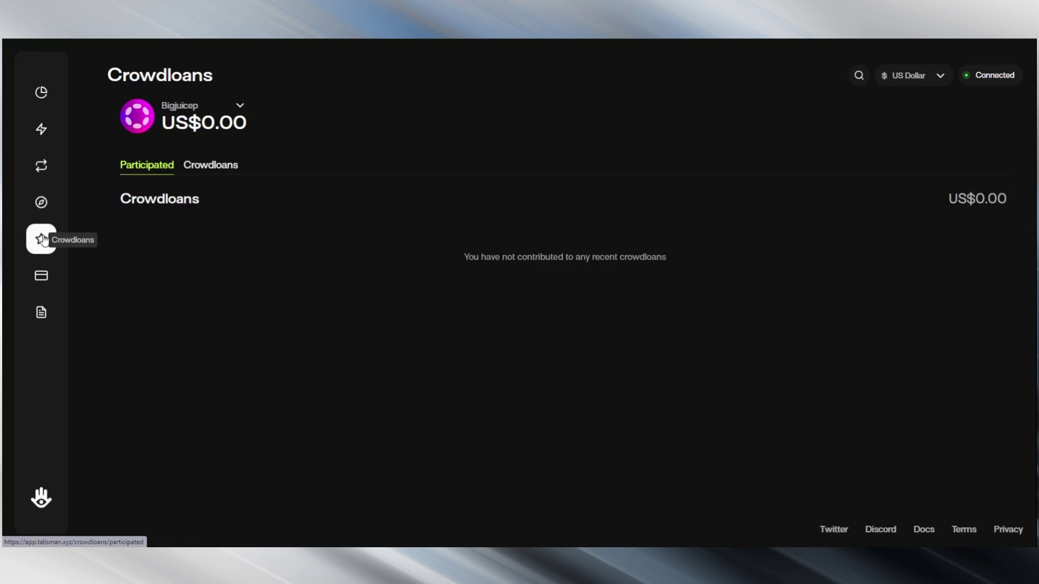
click(214, 169)
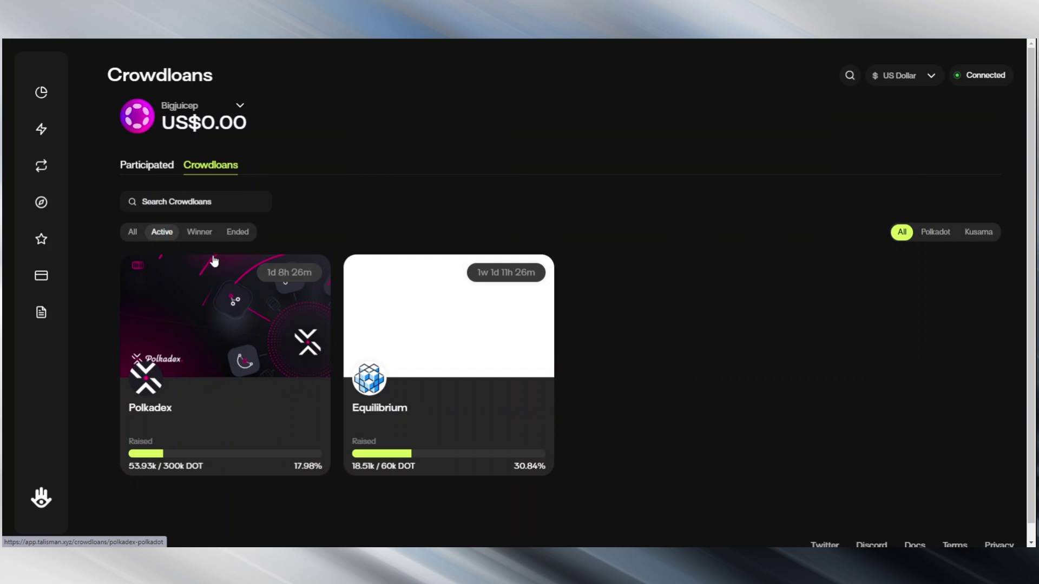
click(210, 236)
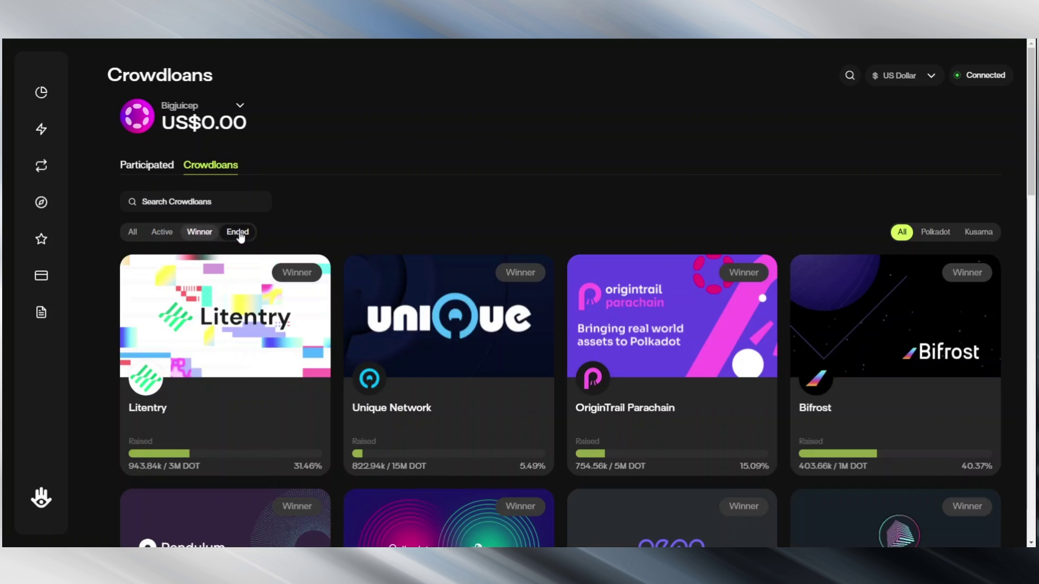
click(238, 233)
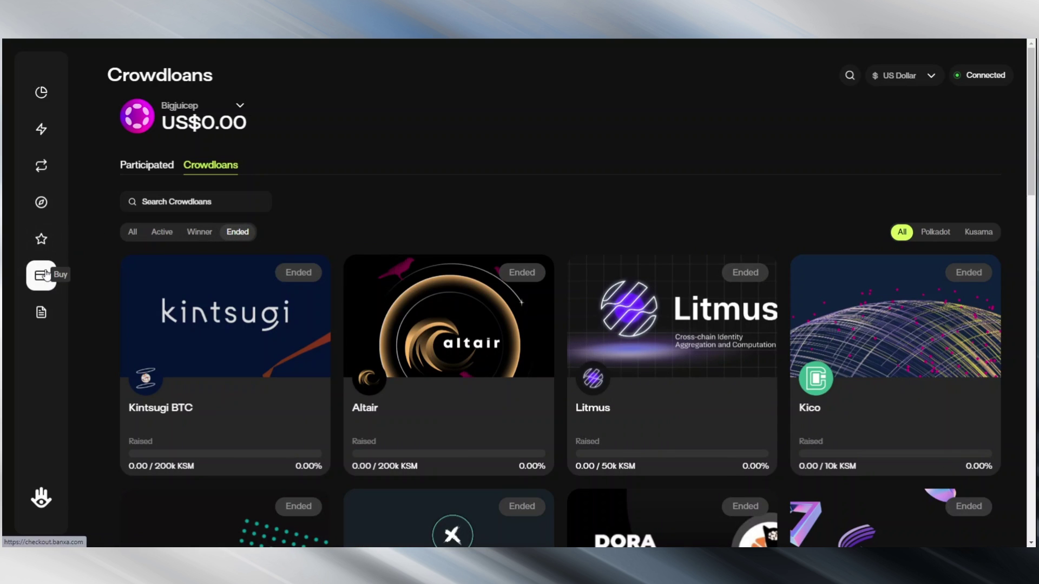
click(43, 313)
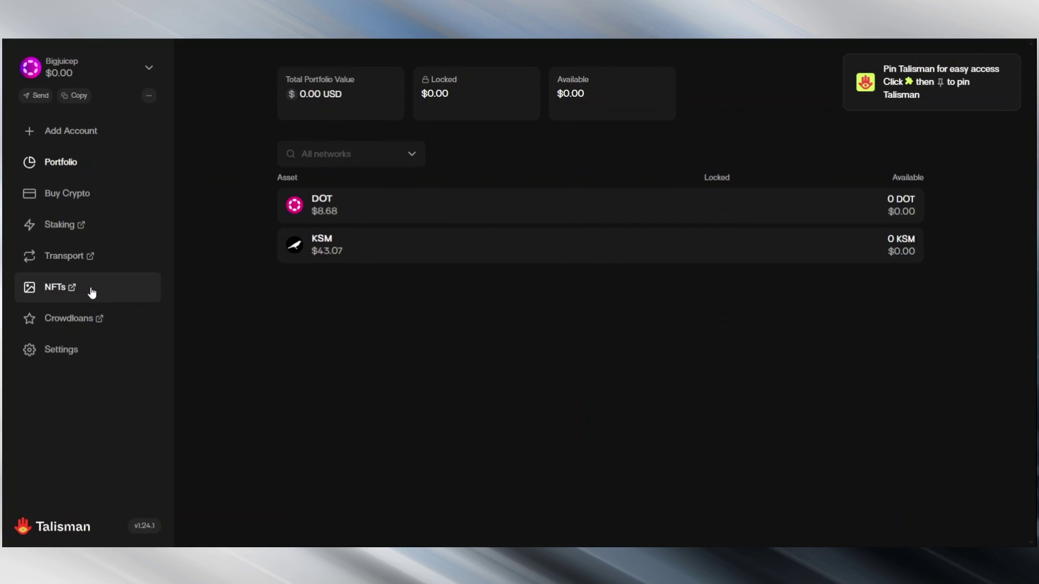
click(92, 292)
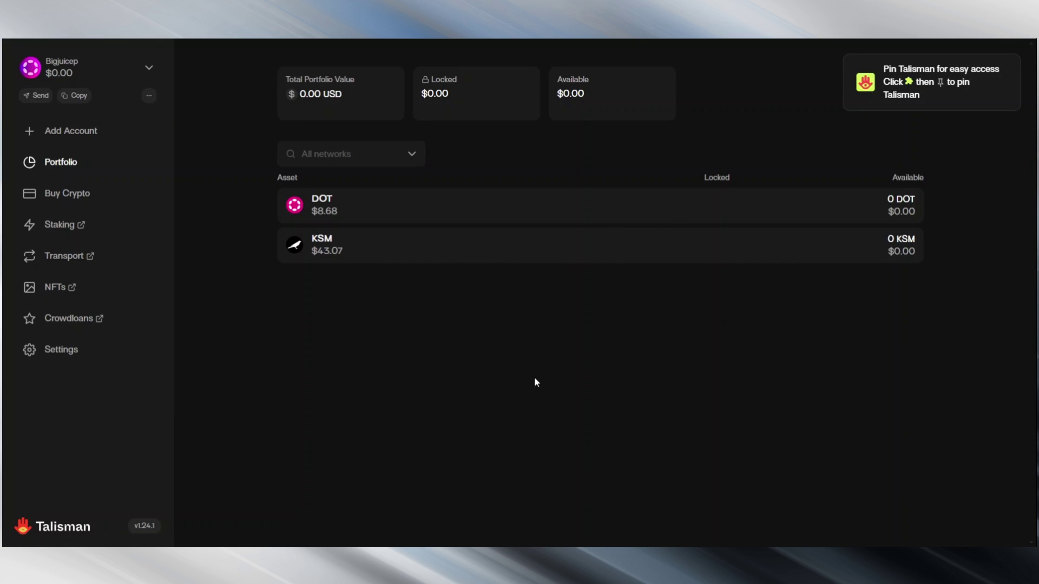
click(149, 68)
click(191, 134)
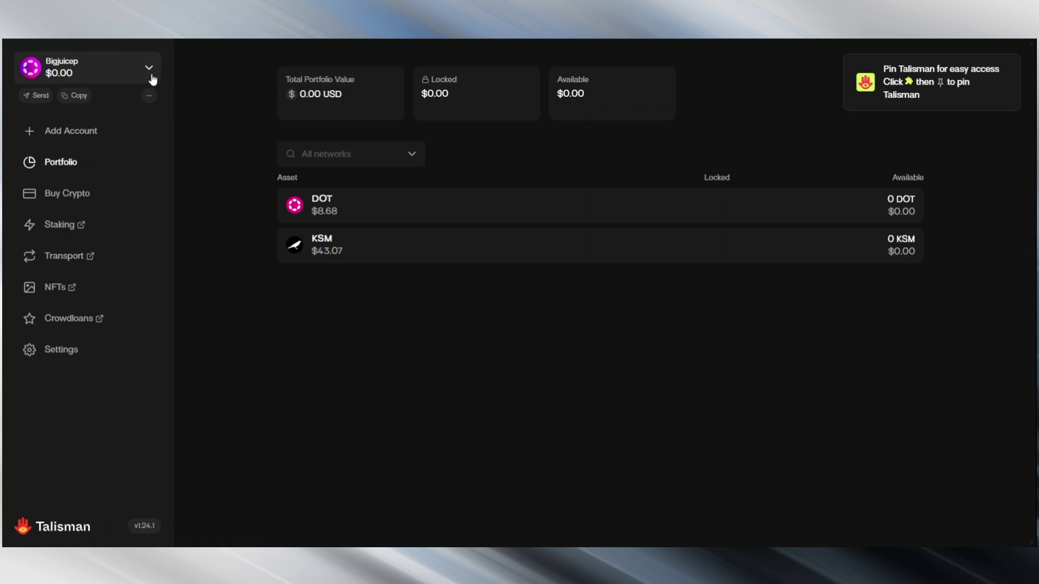
click(149, 69)
click(199, 128)
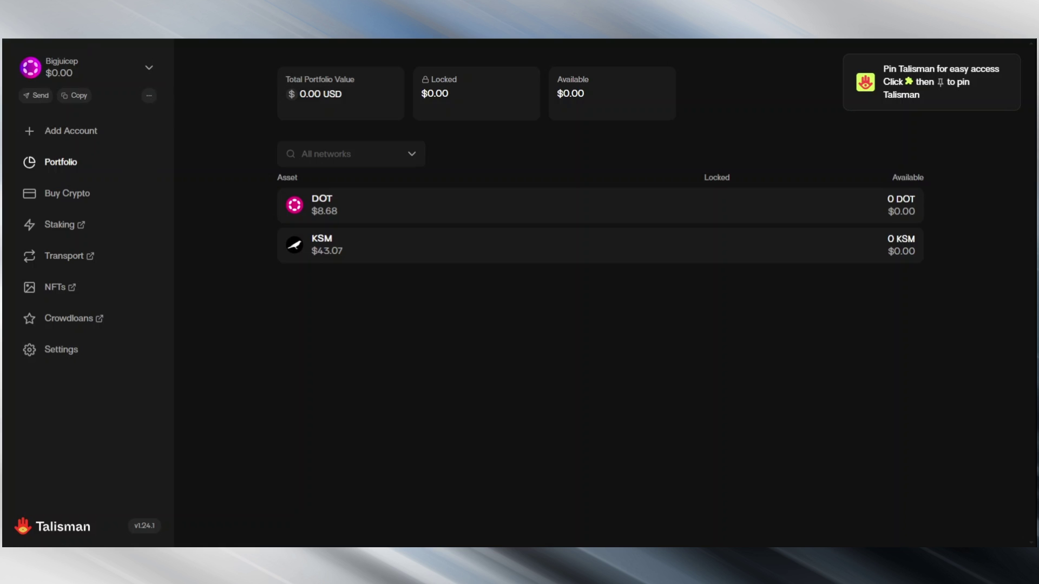